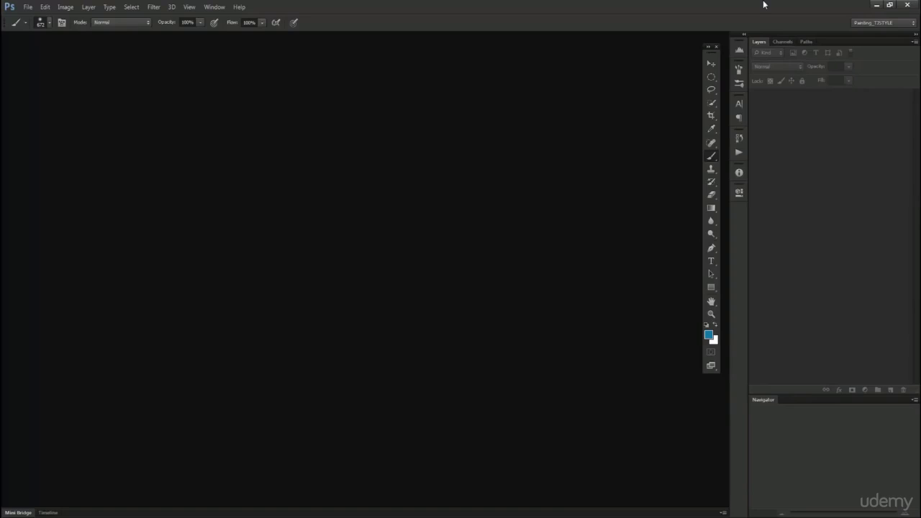
# - Open the general preferences and set the image interpolation to Bicubic Sharper (best for reduction)
pyautogui.press('i')
pyautogui.hotkey('ctrl', 'k')
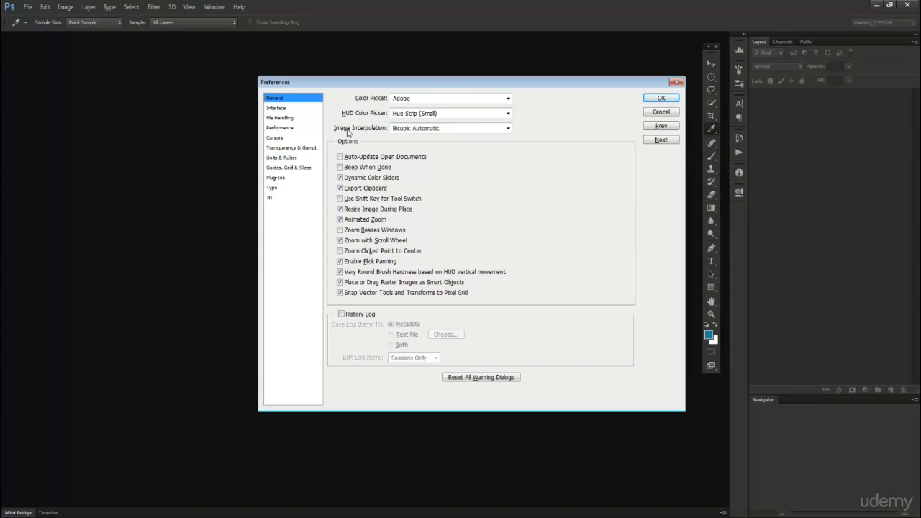
pyautogui.click(423, 131)
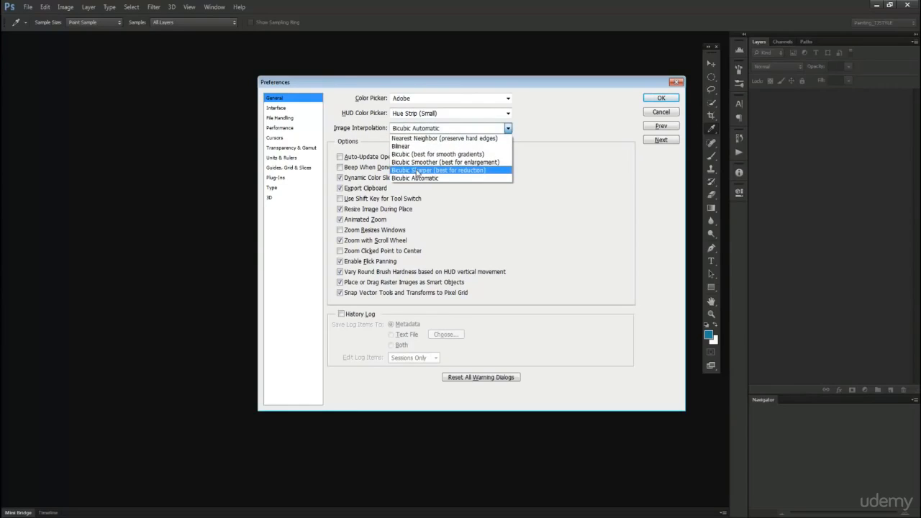
pyautogui.click(417, 170)
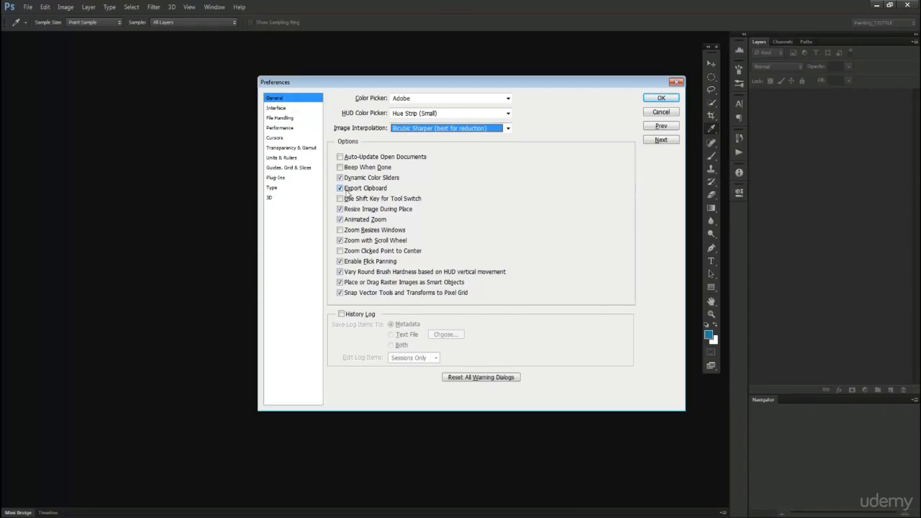
# - Turn off Export Clipboard and turn on Zoom Resizes Windows in the general options
pyautogui.click(346, 190)
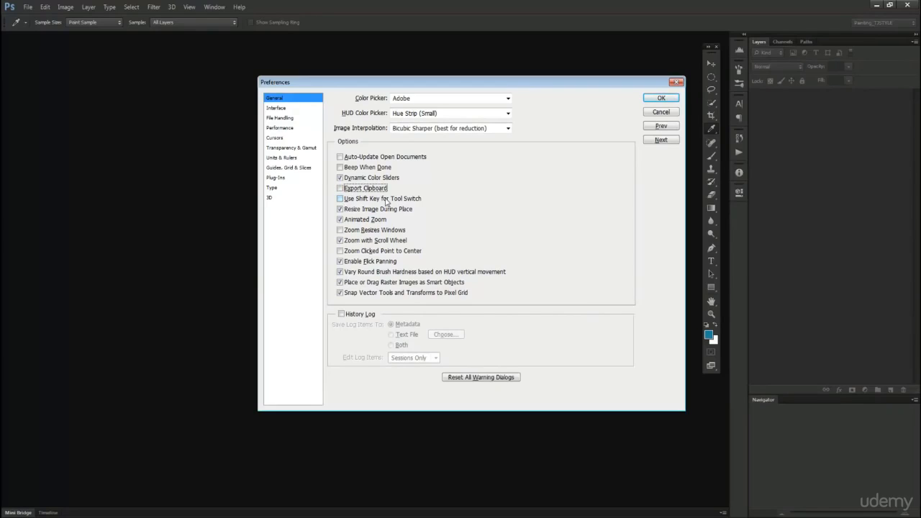
pyautogui.click(349, 233)
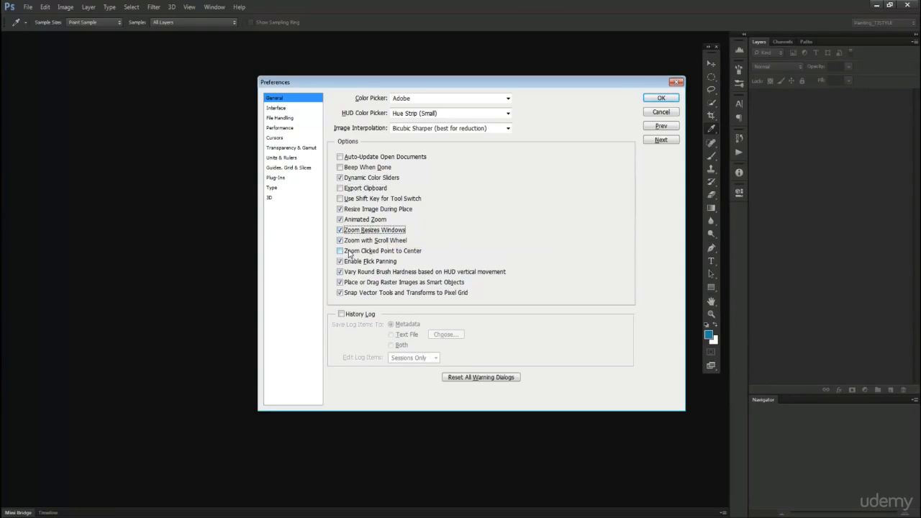
pyautogui.click(340, 251)
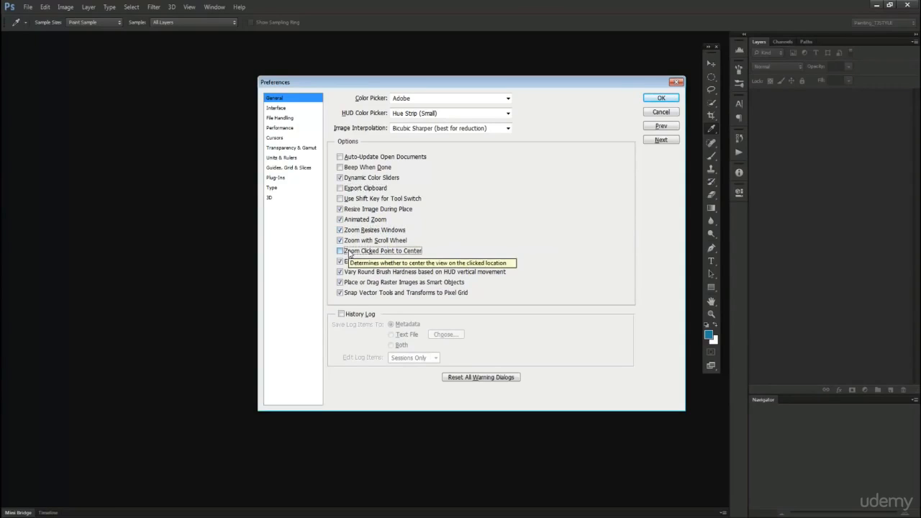
# - Try the second-darkest interface color theme and return to the darkest one
pyautogui.click(277, 108)
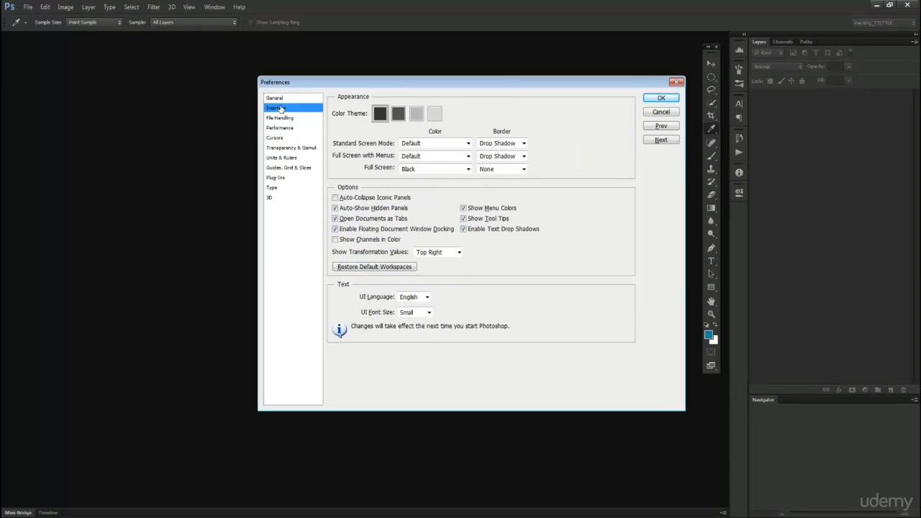
pyautogui.click(398, 119)
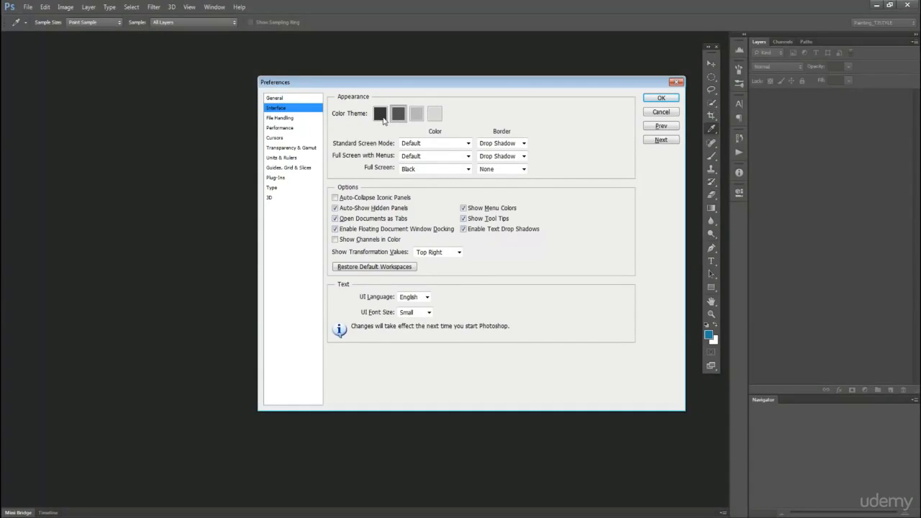
pyautogui.click(384, 119)
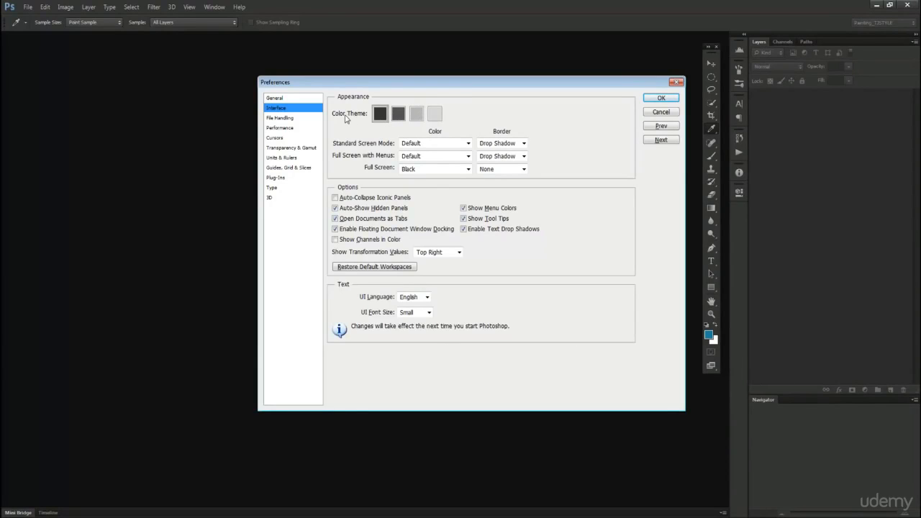
pyautogui.click(398, 120)
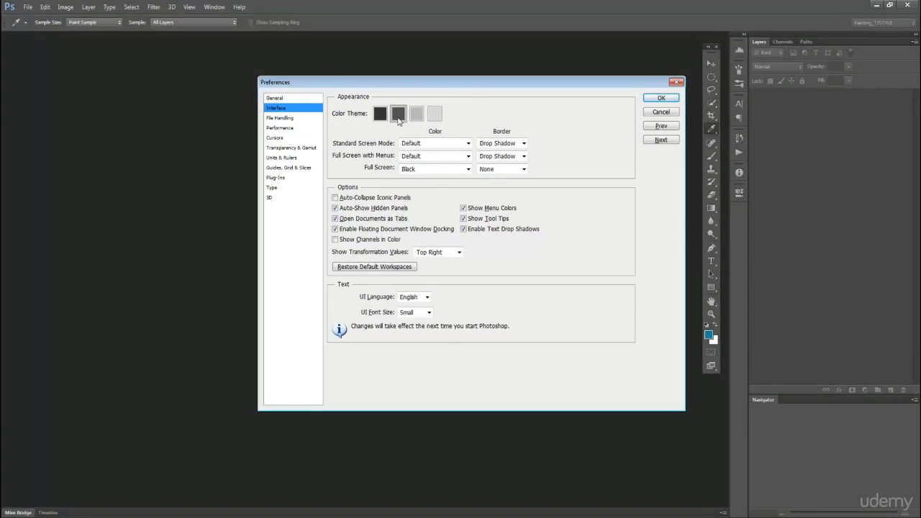
pyautogui.click(382, 118)
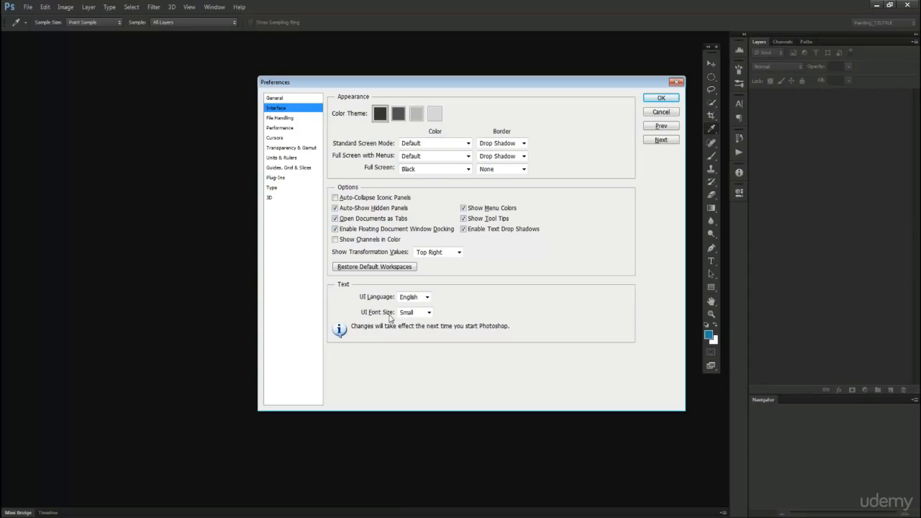
# - Set the UI font size to Medium in the interface text preferences
pyautogui.click(411, 314)
pyautogui.click(409, 330)
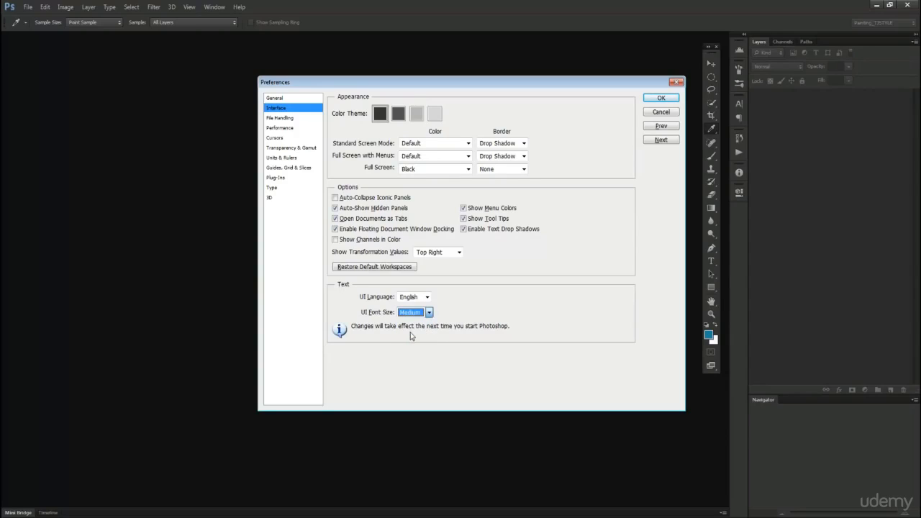
pyautogui.click(413, 317)
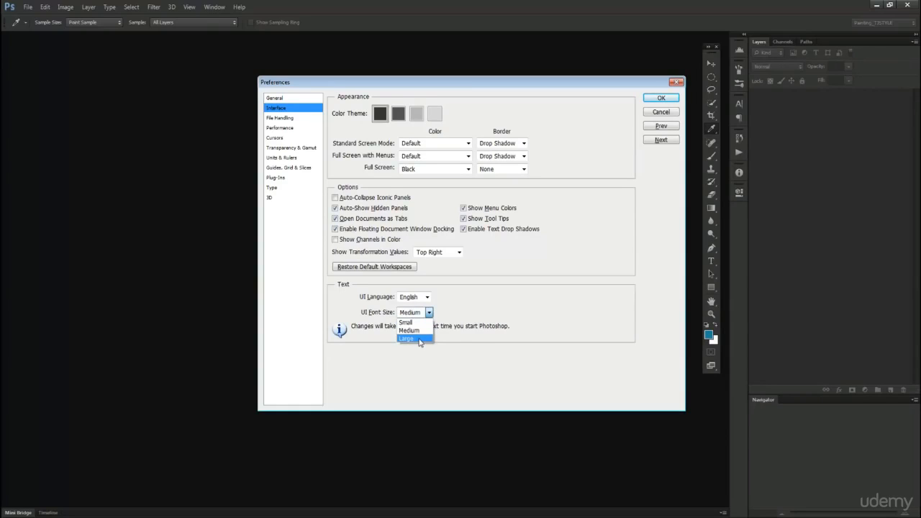
pyautogui.click(420, 338)
pyautogui.click(418, 315)
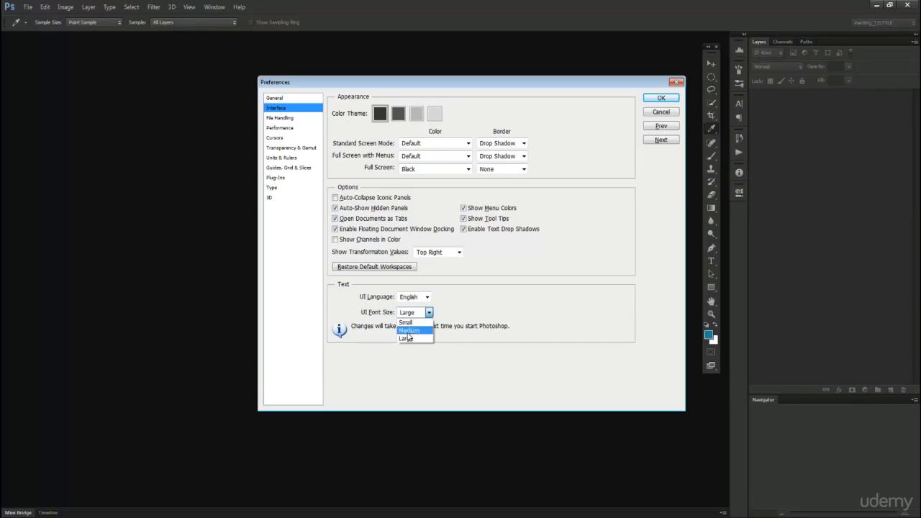
pyautogui.click(407, 331)
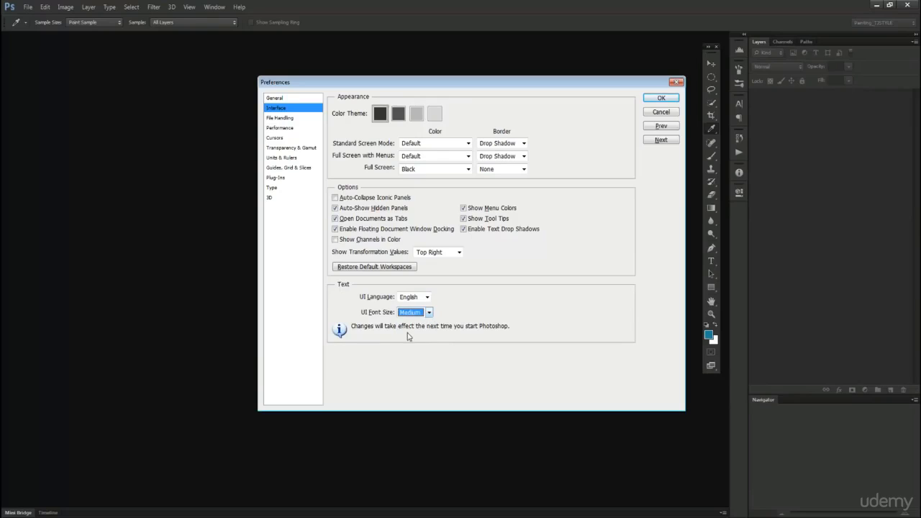
# - Review the File Handling preferences, including the available intervals for automatically saving recovery information
pyautogui.click(289, 118)
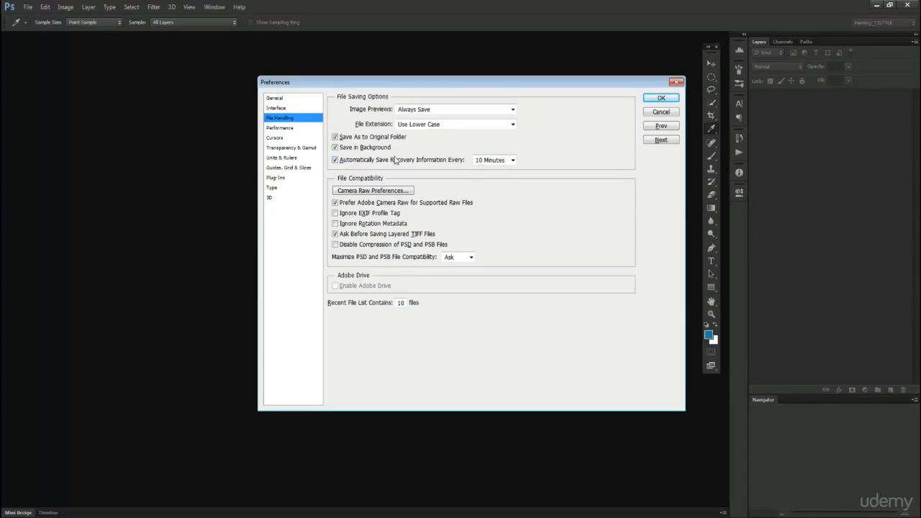
pyautogui.click(513, 161)
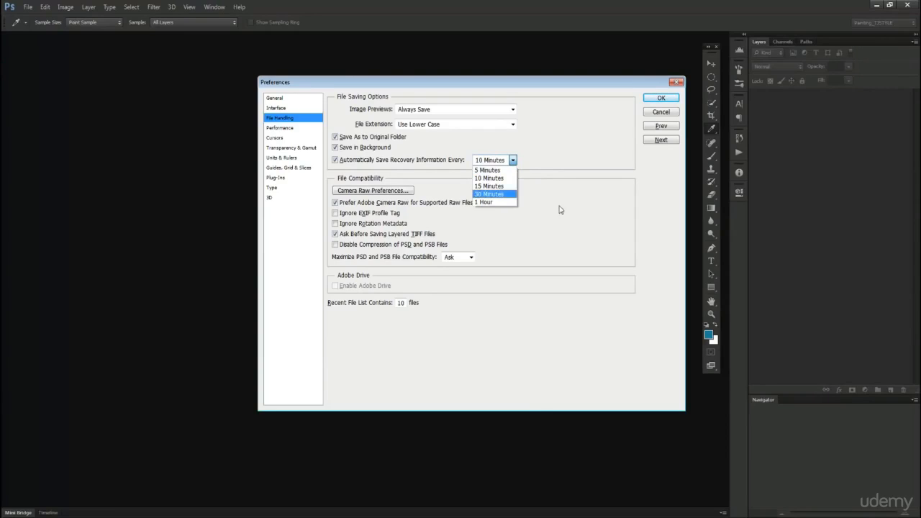
pyautogui.click(560, 181)
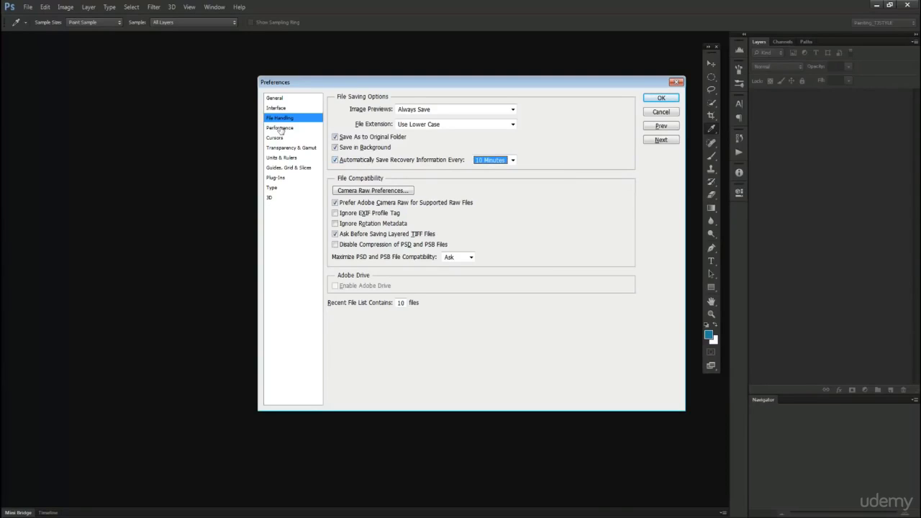
pyautogui.click(280, 128)
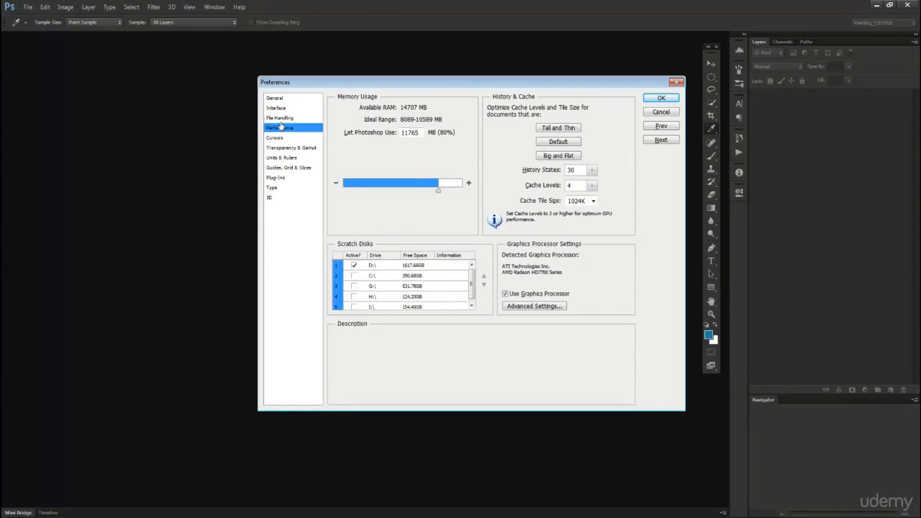
pyautogui.click(280, 121)
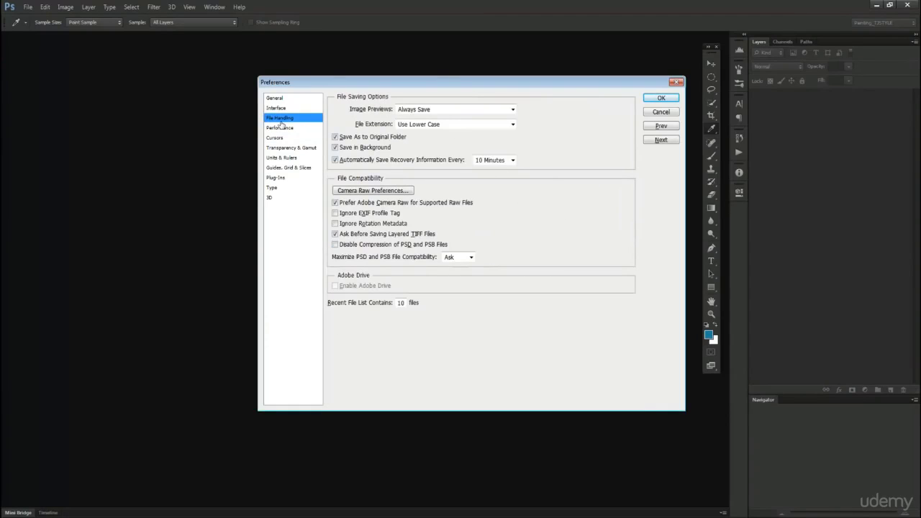
# - In the Performance preferences, adjust the memory Photoshop may use to 11893 MB (80%)
pyautogui.click(279, 128)
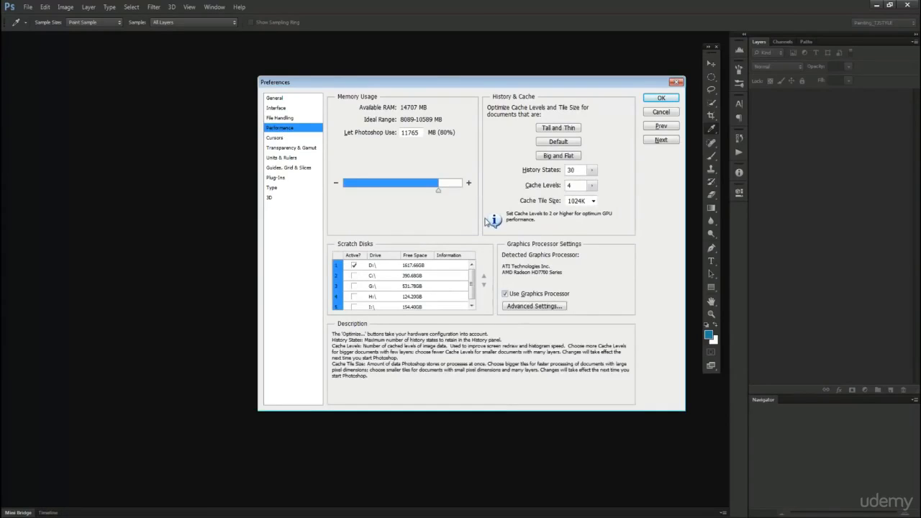
pyautogui.doubleClick(417, 135)
pyautogui.write('6')
pyautogui.click(335, 184)
pyautogui.click(464, 197)
pyautogui.moveTo(437, 188)
pyautogui.mouseDown()
pyautogui.moveTo(414, 187)
pyautogui.moveTo(422, 190)
pyautogui.mouseUp()
pyautogui.click(468, 184)
pyautogui.click(468, 184)
pyautogui.click(468, 183)
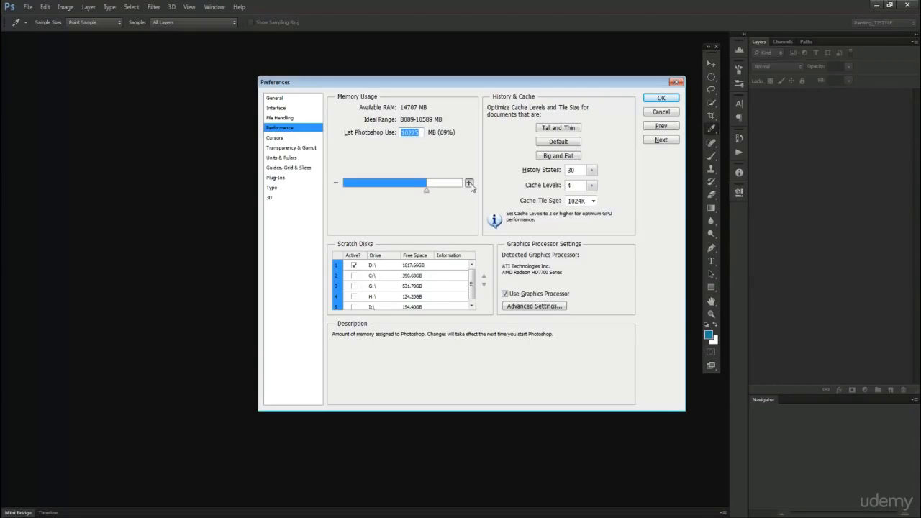
pyautogui.click(468, 184)
pyautogui.click(469, 183)
pyautogui.click(469, 184)
pyautogui.click(468, 183)
pyautogui.click(468, 183)
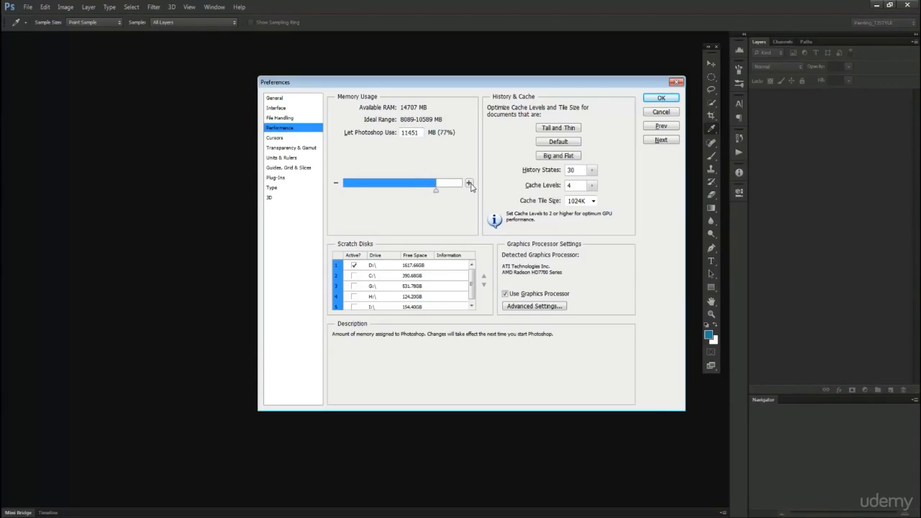
pyautogui.click(468, 183)
pyautogui.click(468, 183)
pyautogui.click(468, 183)
pyautogui.moveTo(423, 133); pyautogui.dragTo(390, 135)
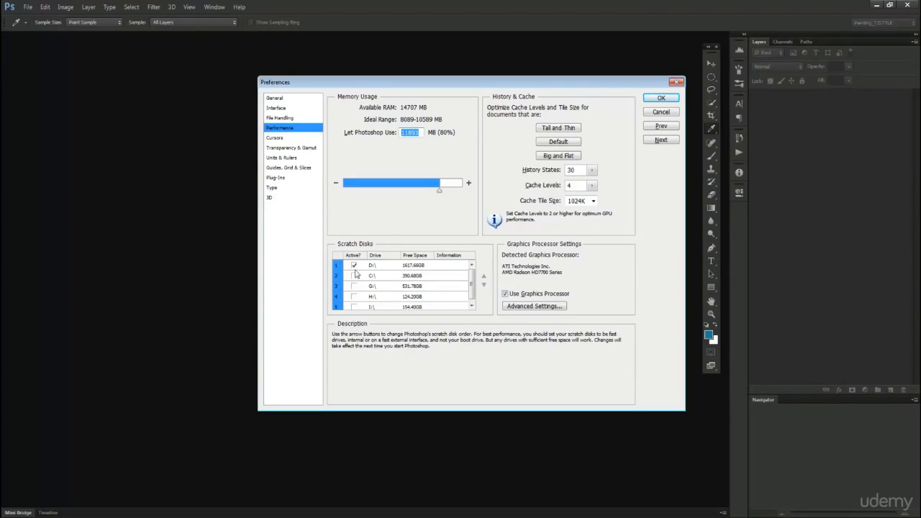
# - Try 20 and the maximum of 1000 for the history states, returning the setting to 30
pyautogui.click(554, 170)
pyautogui.write('20')
pyautogui.press('BackSpace')
pyautogui.press('BackSpace')
pyautogui.write('30')
pyautogui.moveTo(591, 170); pyautogui.dragTo(636, 184)
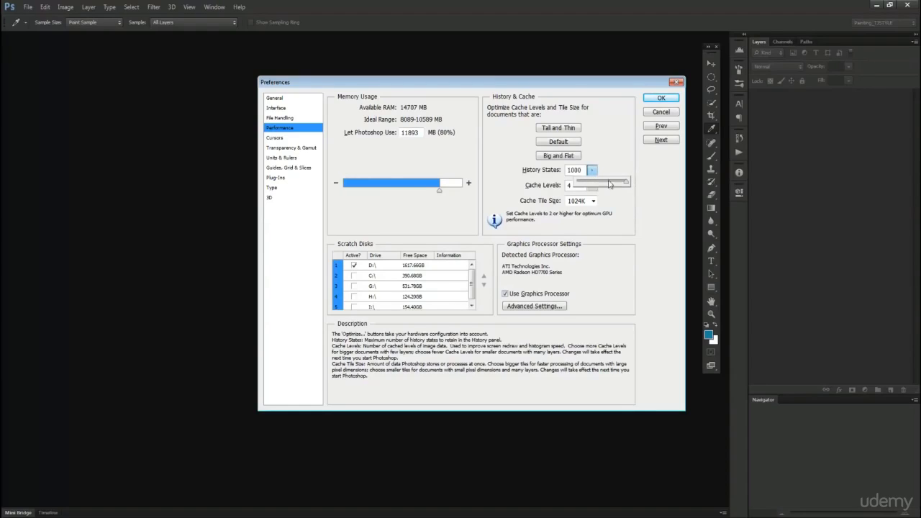
pyautogui.click(585, 172)
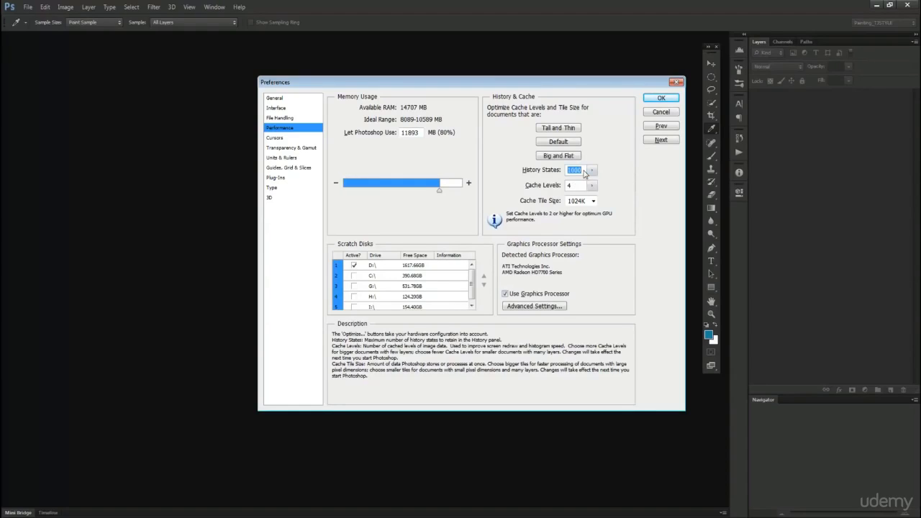
pyautogui.write('30')
pyautogui.moveTo(579, 169); pyautogui.dragTo(566, 171)
pyautogui.moveTo(580, 254)
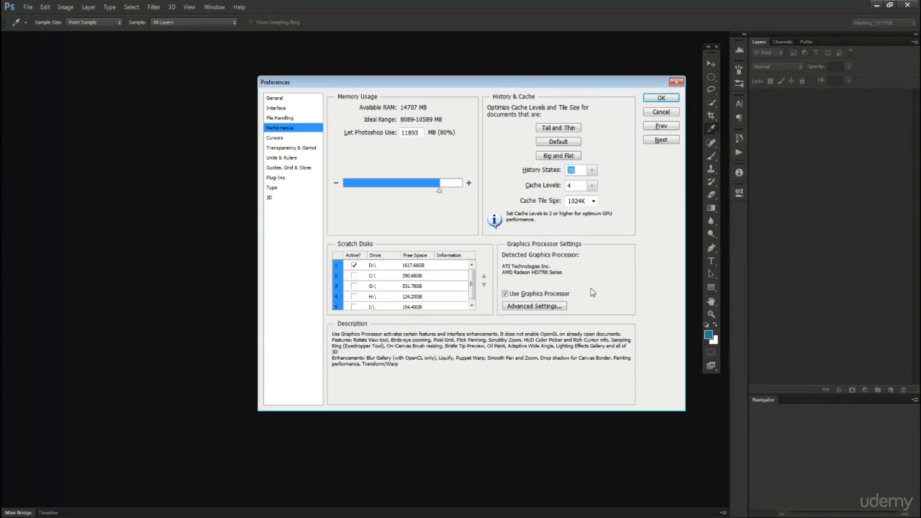
# - Look over the cursor preferences and set the transparency grid colors to Dark
pyautogui.click(276, 137)
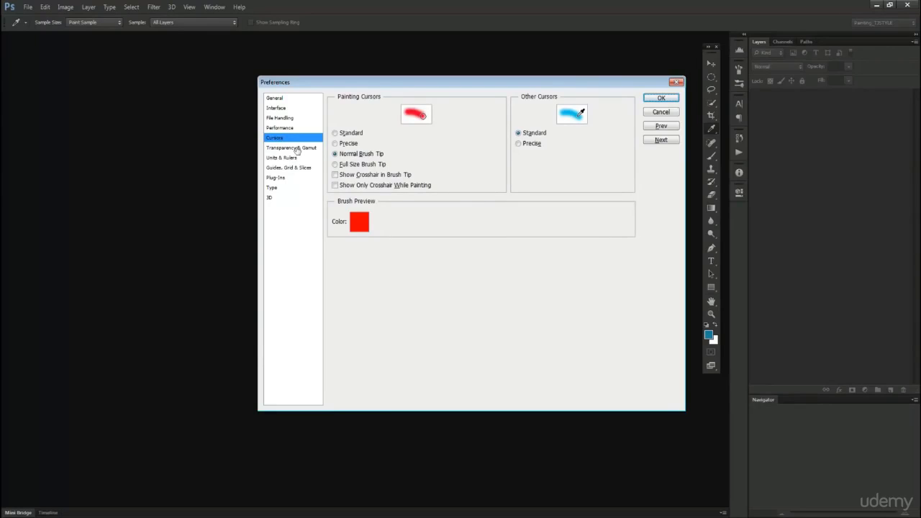
pyautogui.click(297, 148)
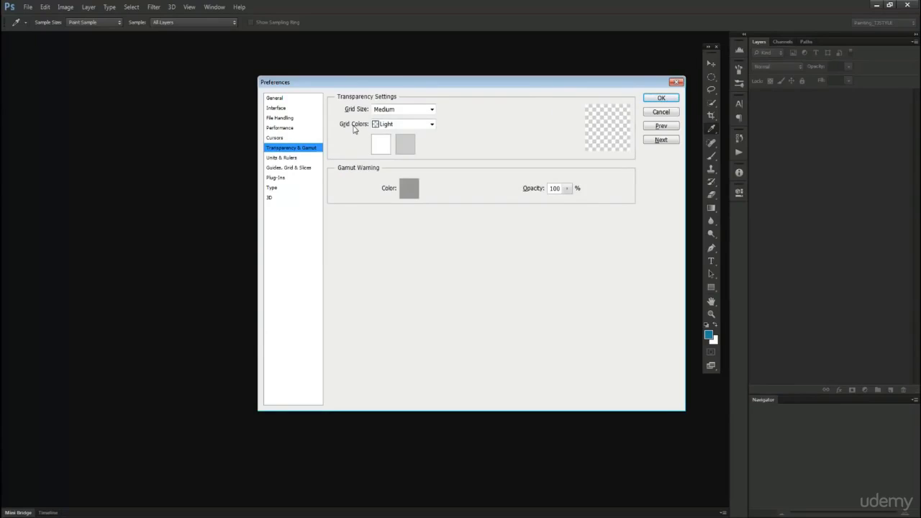
pyautogui.click(407, 127)
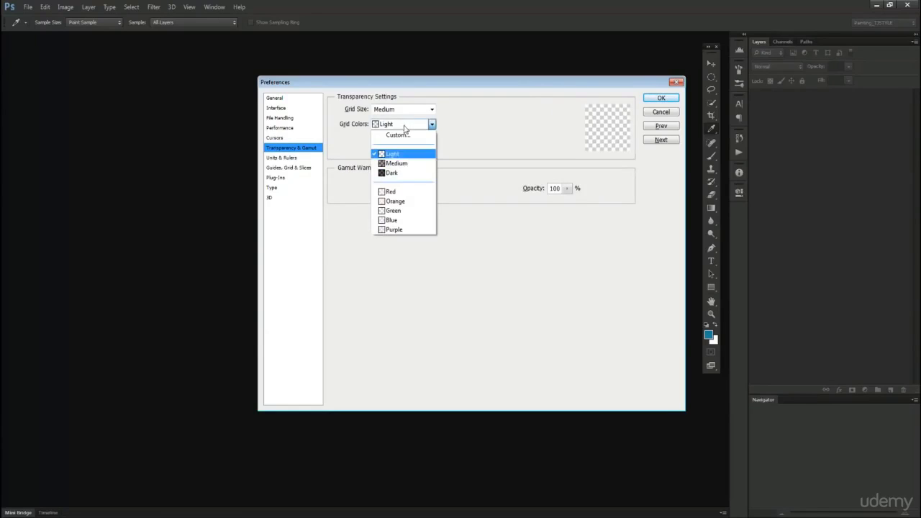
pyautogui.click(391, 172)
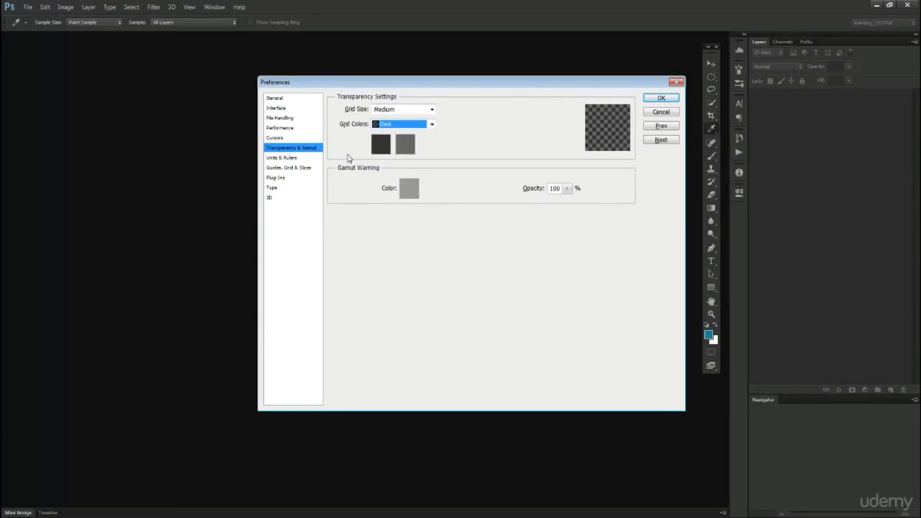
# - Look through the guides and units preferences and enable showing all Filter Gallery groups and names for plug-ins
pyautogui.click(298, 167)
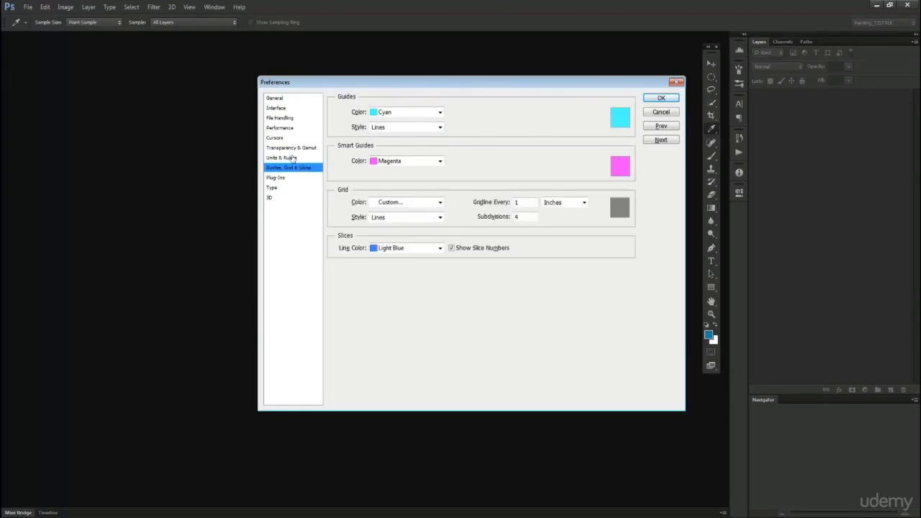
pyautogui.click(292, 157)
pyautogui.click(286, 177)
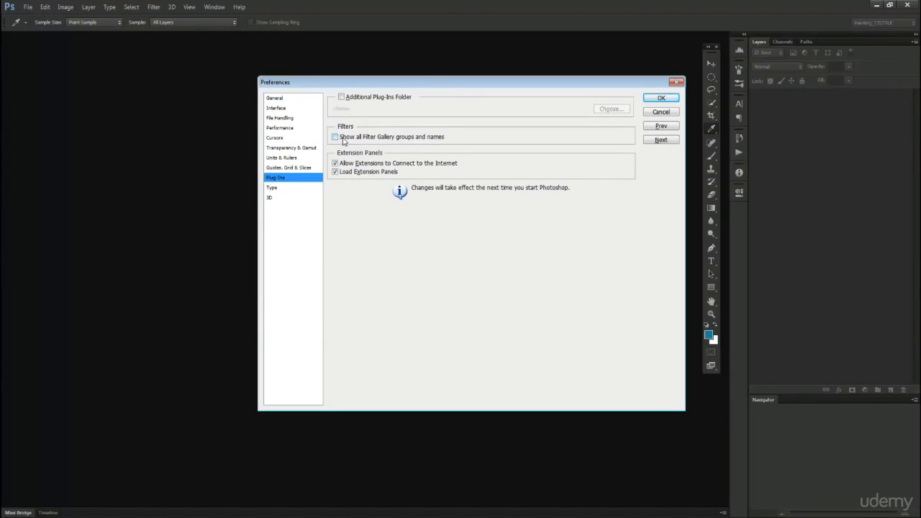
pyautogui.click(390, 139)
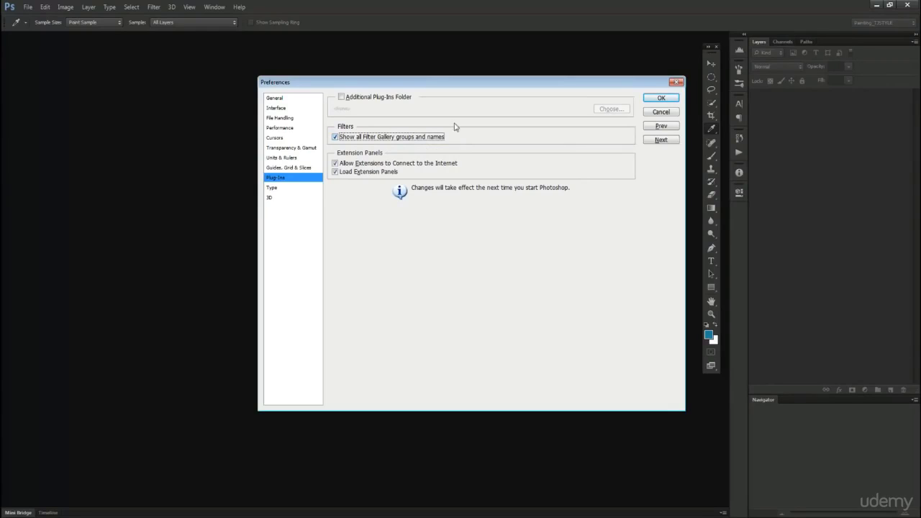
# - Look over the 3D and Type preferences and apply all the preference changes
pyautogui.click(291, 197)
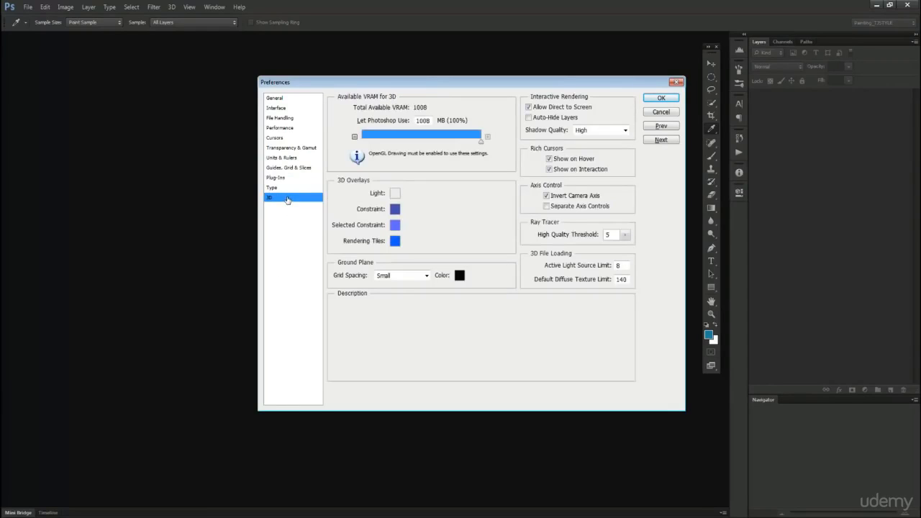
pyautogui.click(288, 188)
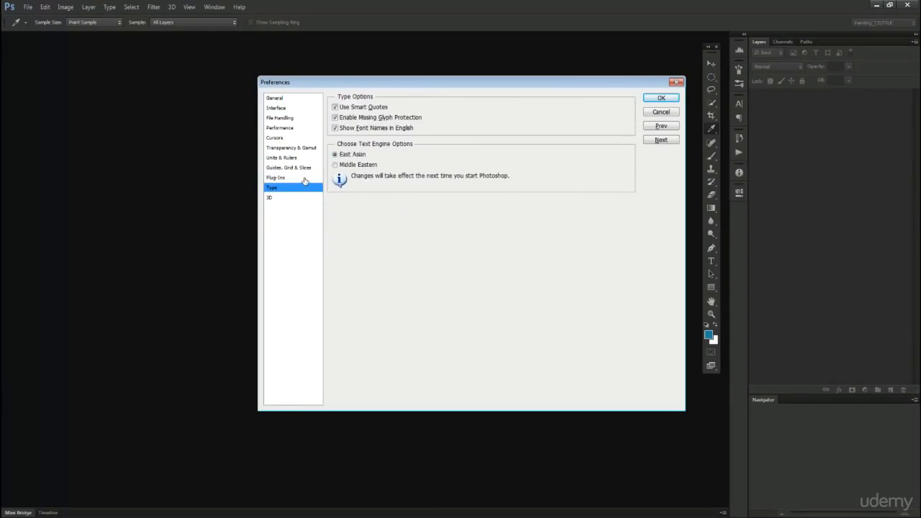
pyautogui.click(303, 178)
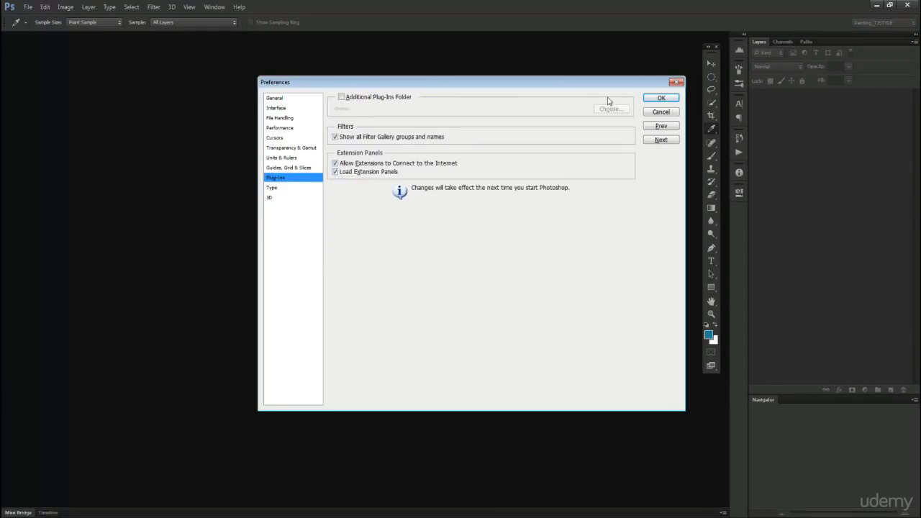
pyautogui.click(661, 99)
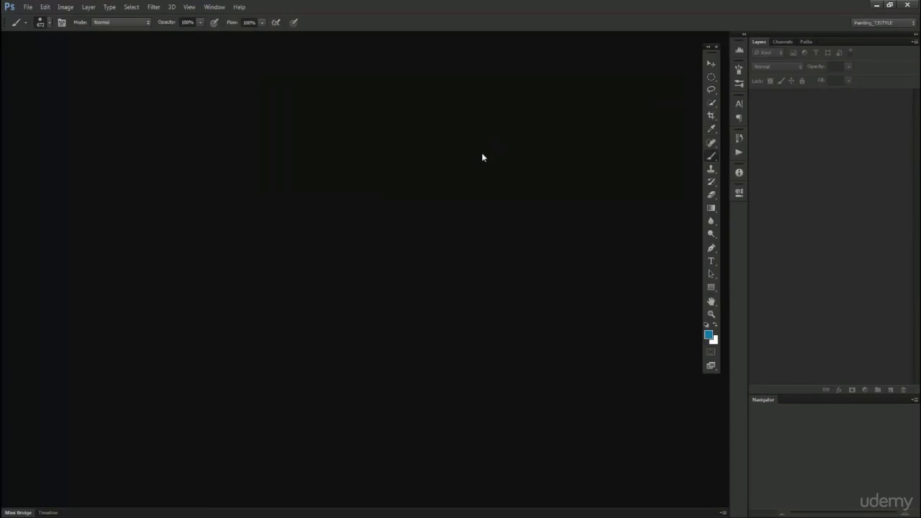